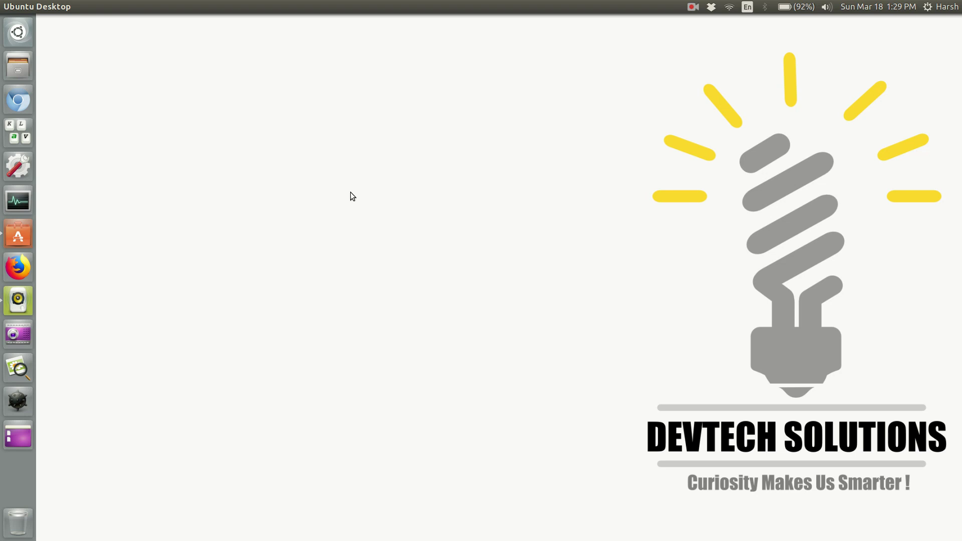
In Ubuntu Software's Installed list, request removal of the Mines game
click(28, 234)
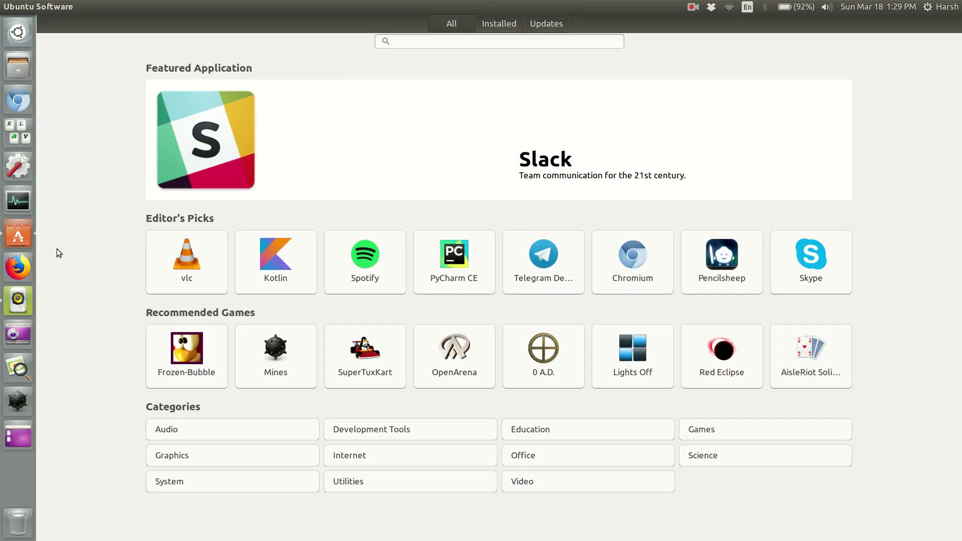
click(487, 29)
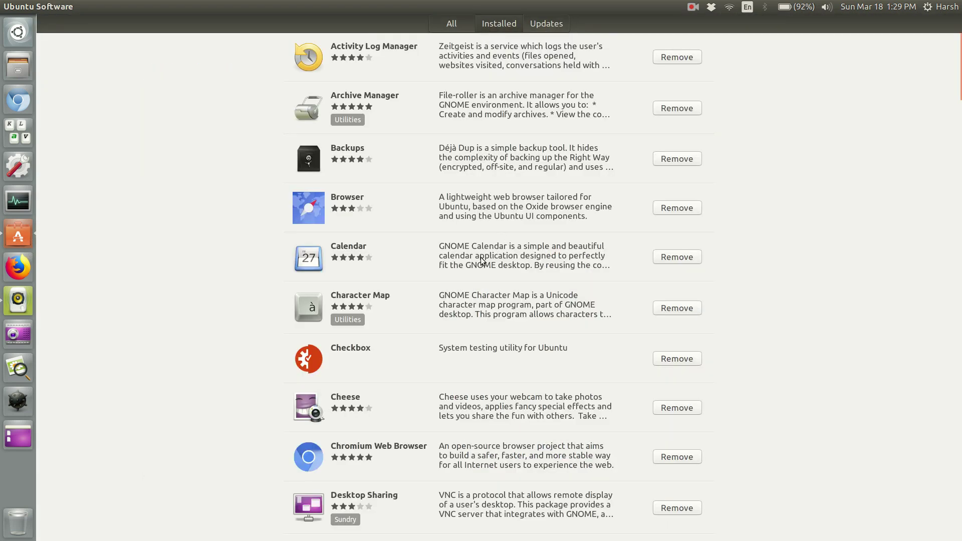
scroll(473, 276, down, 2)
scroll(526, 361, down, 4)
scroll(539, 392, down, 4)
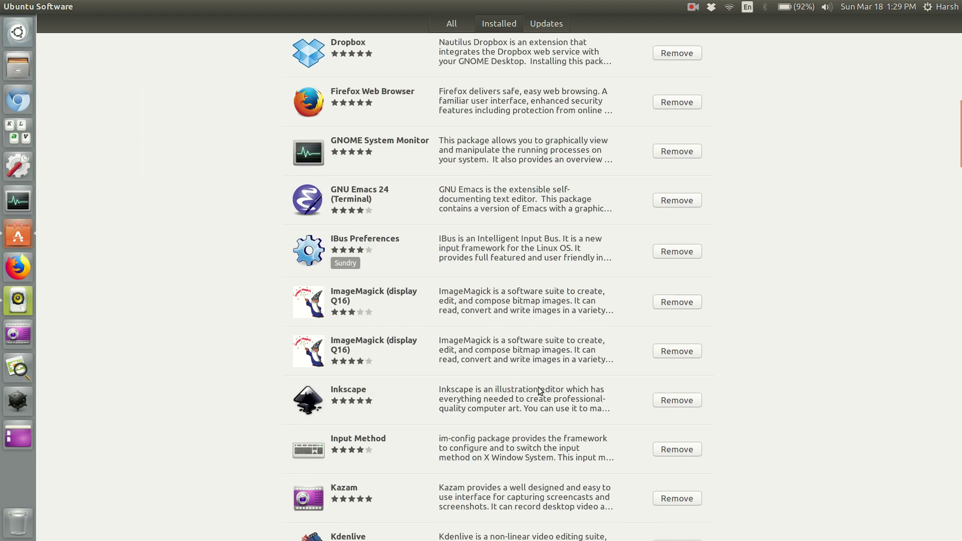
scroll(539, 391, down, 4)
scroll(539, 392, down, 5)
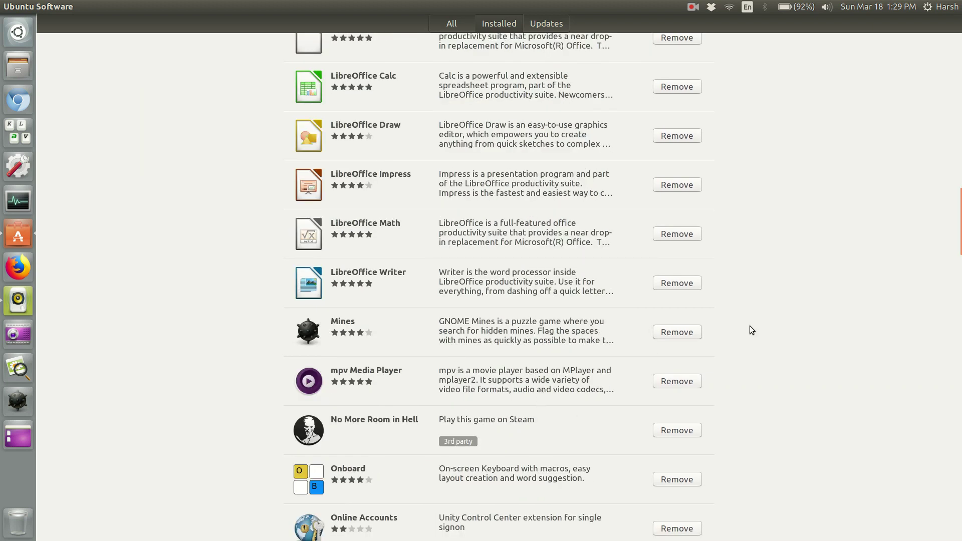
click(691, 333)
Confirm uninstalling Mines, then close Ubuntu Software
click(637, 314)
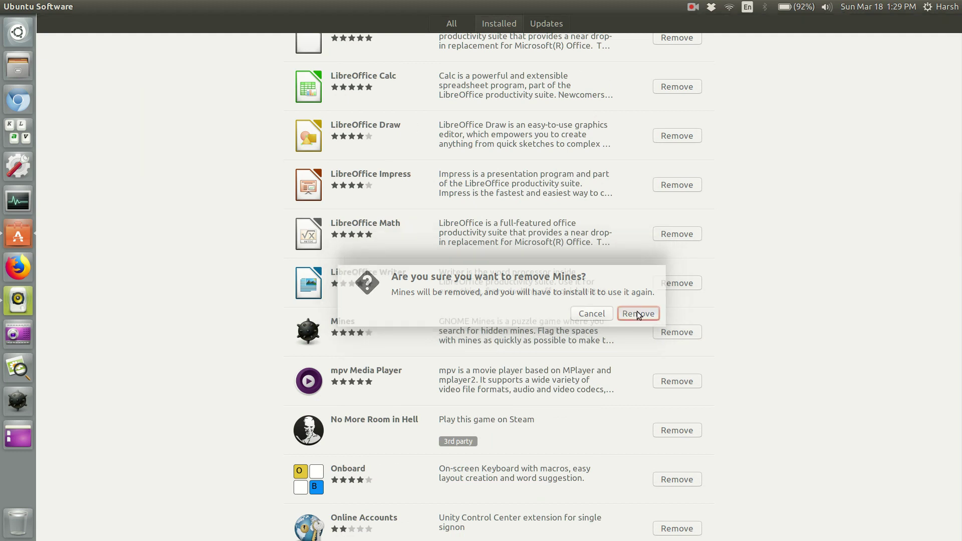
scroll(634, 314, up, 10)
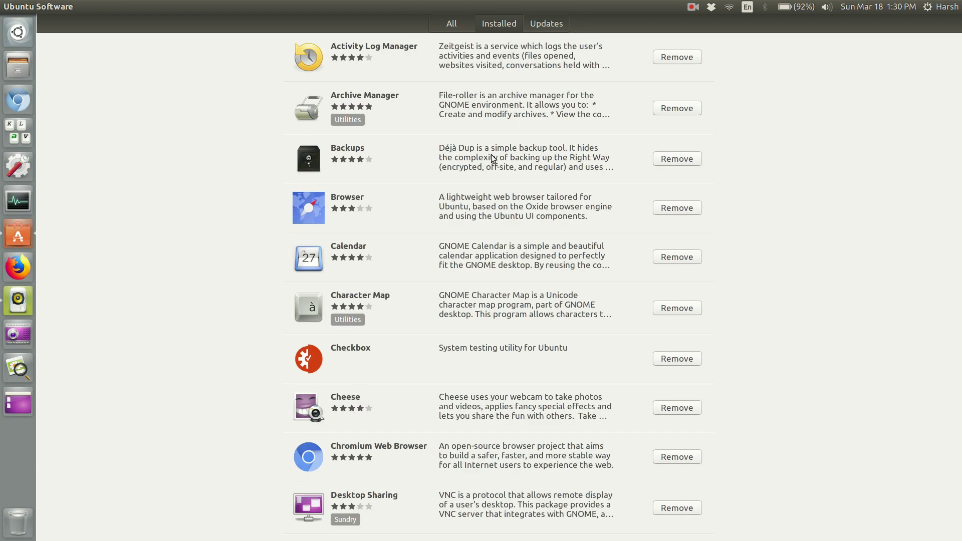
scroll(490, 154, down, 8)
scroll(492, 155, down, 4)
scroll(493, 155, down, 6)
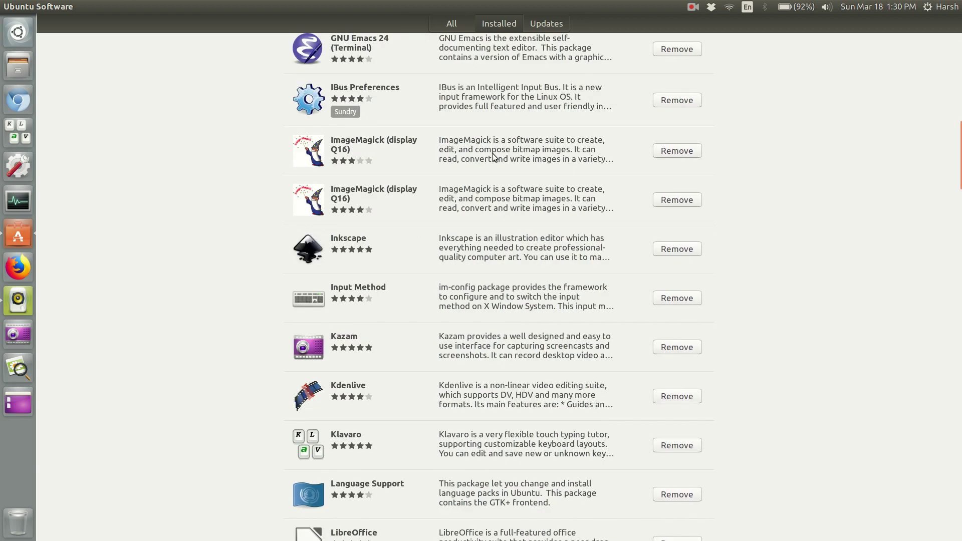
scroll(494, 156, down, 1)
scroll(493, 156, up, 6)
scroll(494, 156, up, 5)
scroll(493, 156, up, 2)
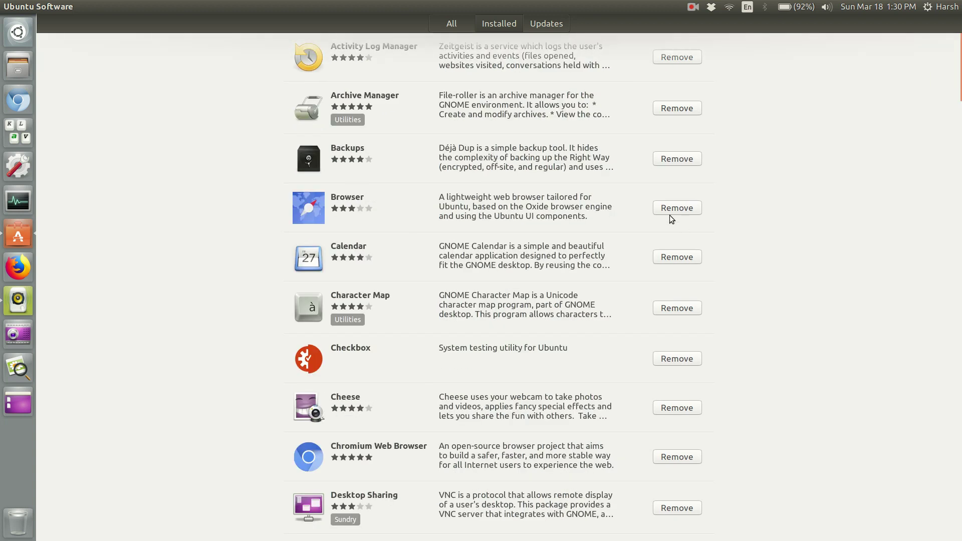
click(6, 6)
Open a terminal from the desktop menu and run dpkg --list
right_click(280, 198)
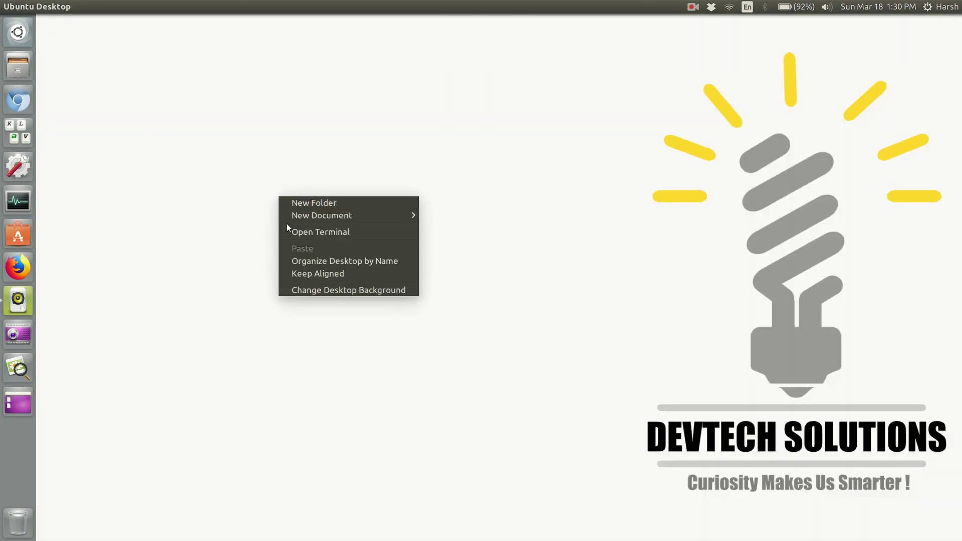
click(298, 234)
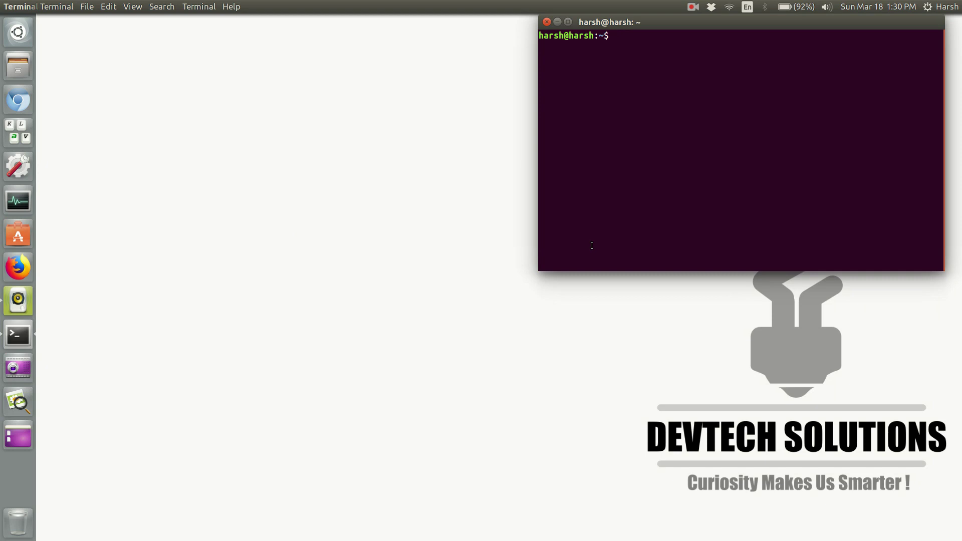
text(dpkg --list)
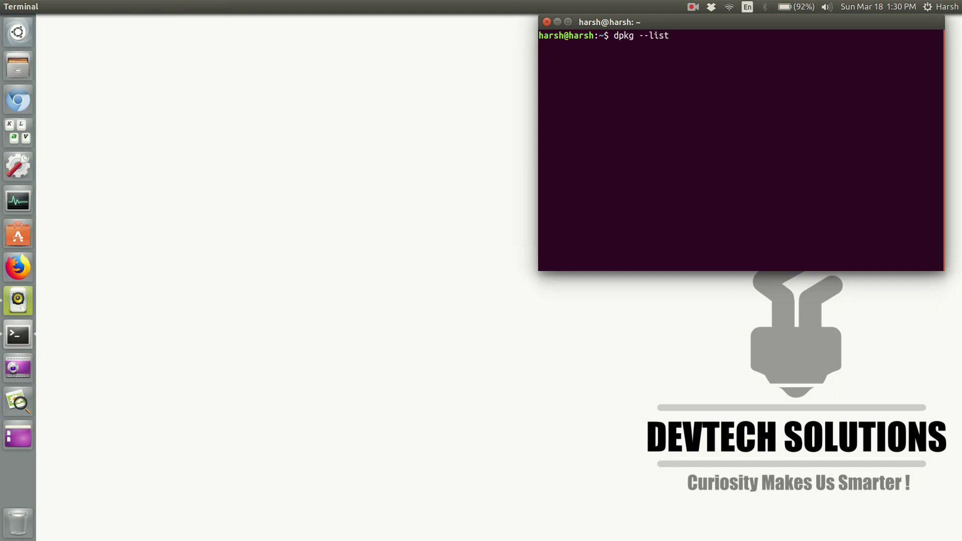
key(Return)
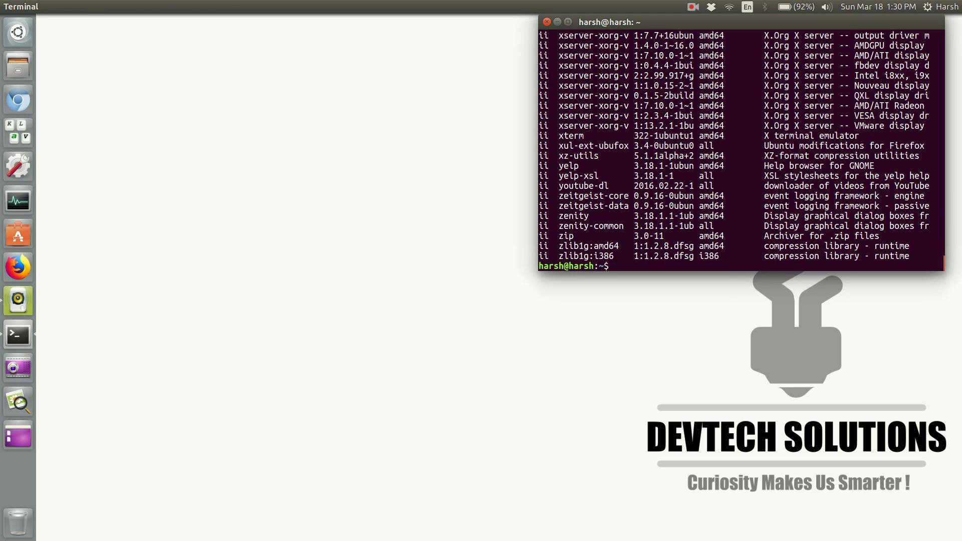
Maximise the terminal, then select and copy the steam-launcher package name
double_click(731, 18)
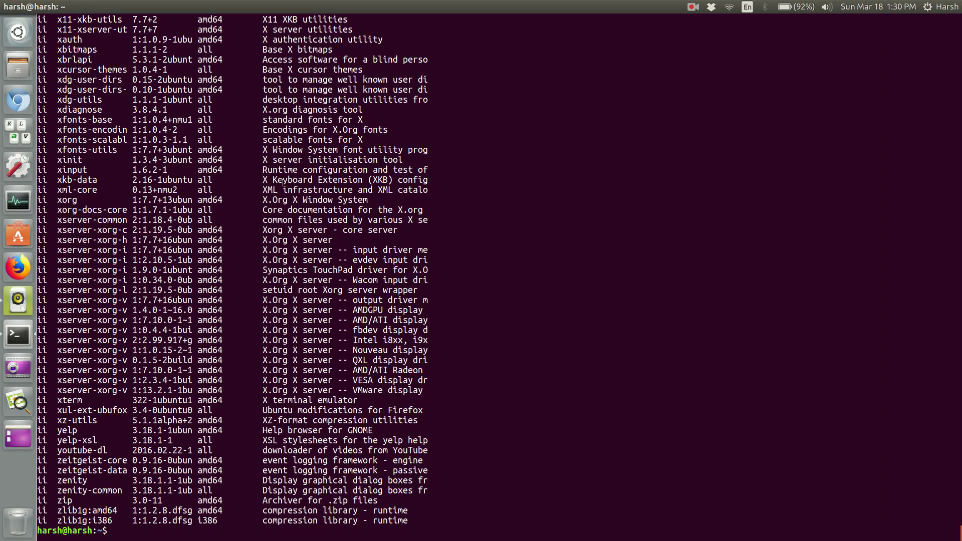
scroll(120, 352, up, 10)
scroll(119, 350, up, 10)
scroll(117, 349, up, 10)
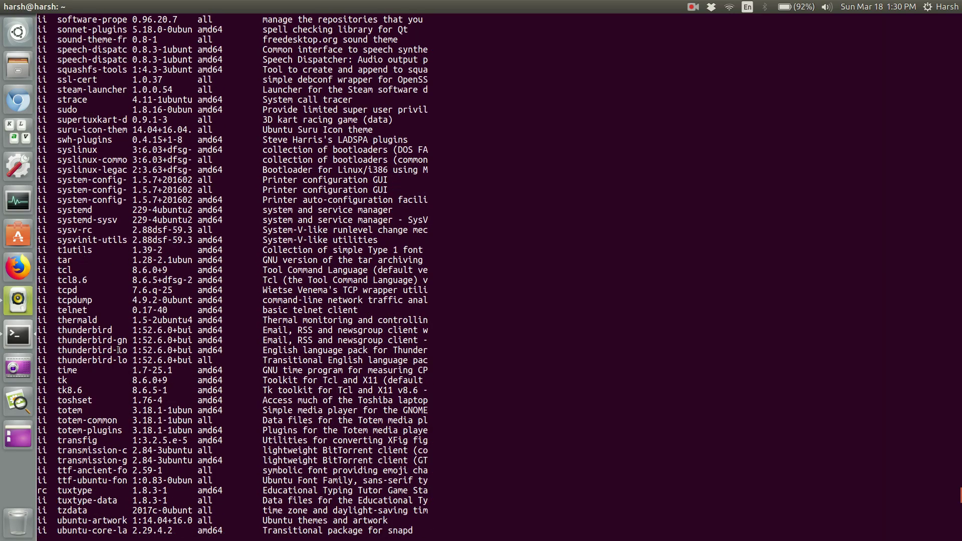
scroll(115, 348, up, 10)
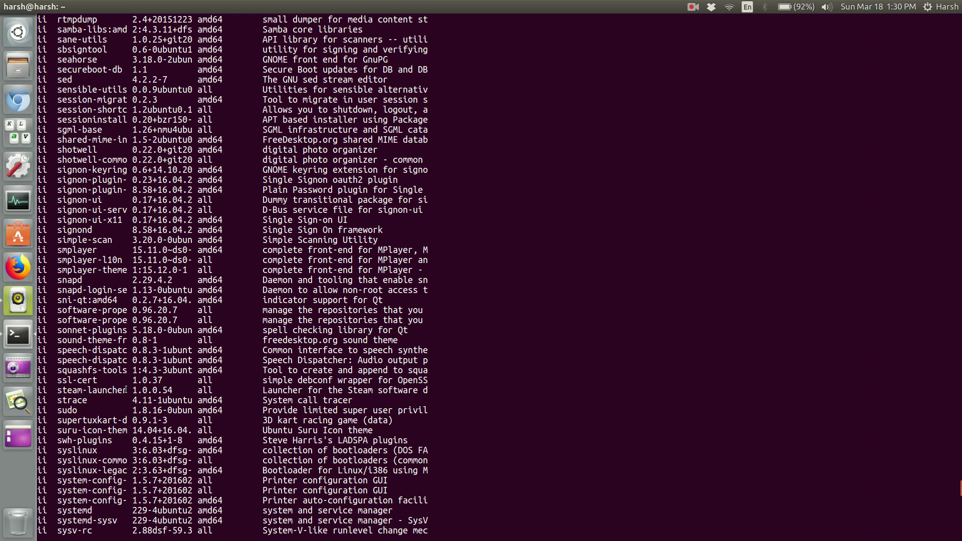
drag(126, 390, 59, 390)
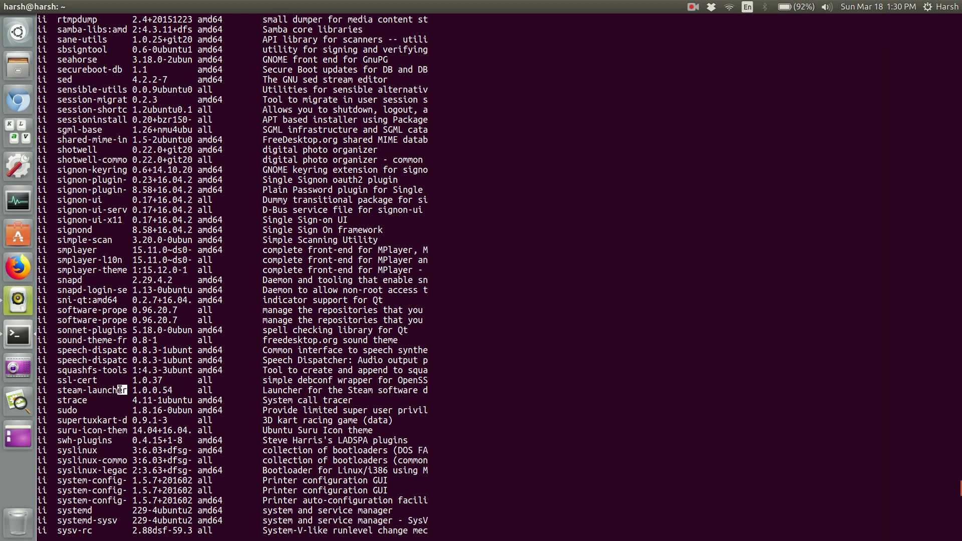
right_click(79, 387)
click(94, 407)
scroll(113, 390, down, 10)
scroll(139, 390, down, 10)
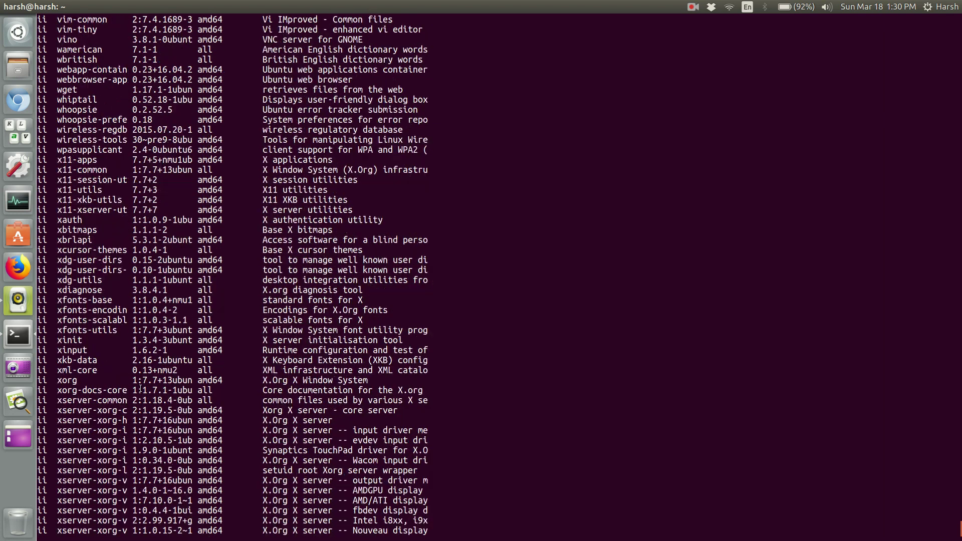
scroll(139, 390, down, 6)
text(s)
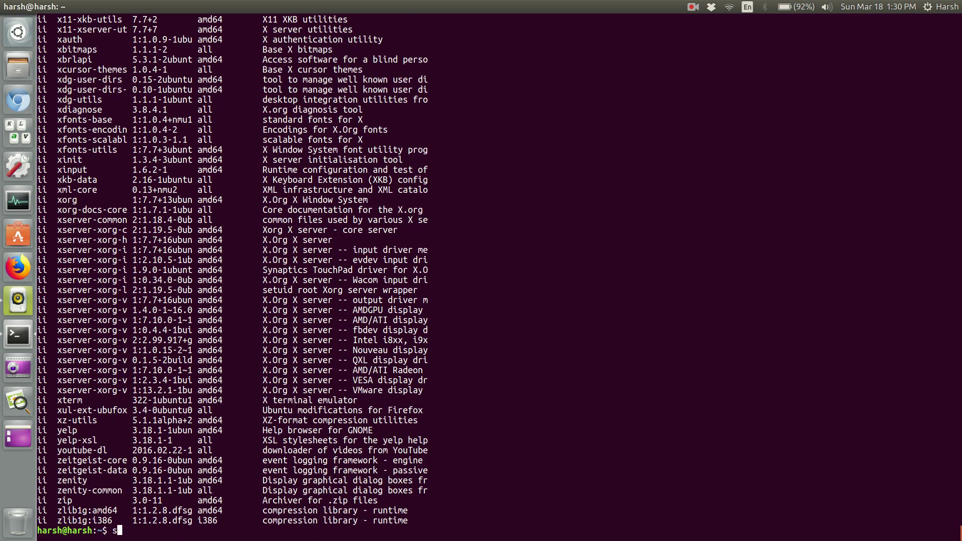
text(udo ap)
text(t-get )
text(--)
Run 'sudo apt-get remove --purge steam-launcher' with the pasted name and enter the sudo password
key(BackSpace)
key(BackSpace)
text(r)
text(emove )
text(--purge)
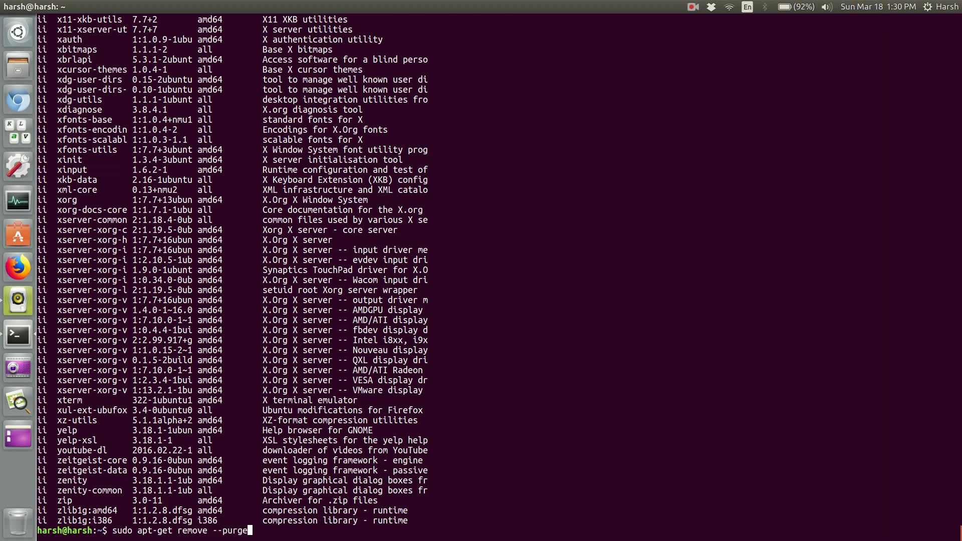
right_click(564, 455)
click(601, 400)
key(Return)
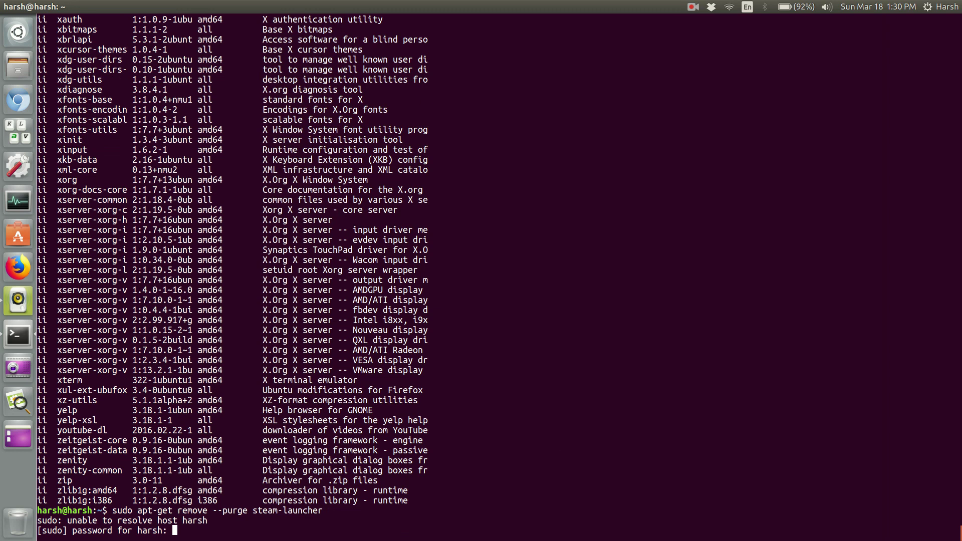
key(Return)
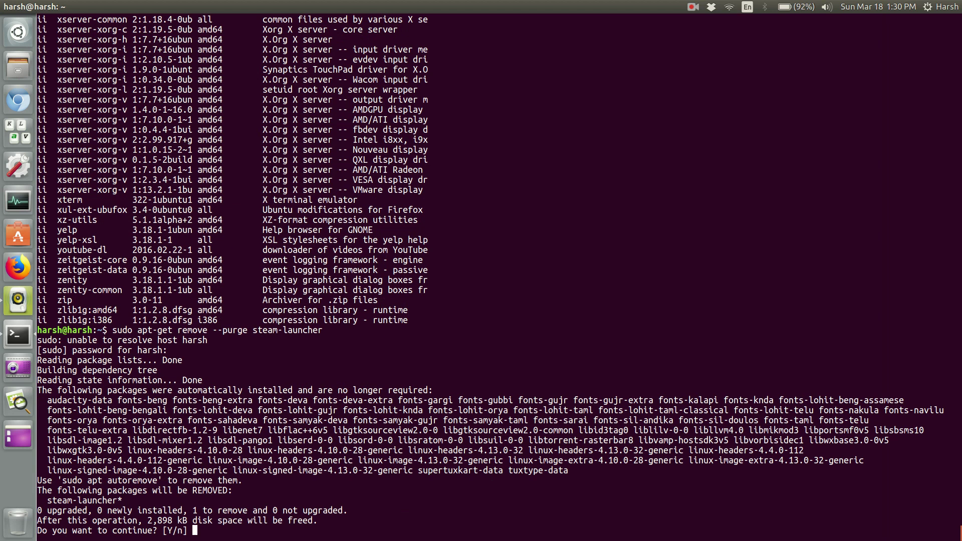
text(y)
Confirm the steam-launcher purge, then restore the terminal window and move it to the centre
key(Return)
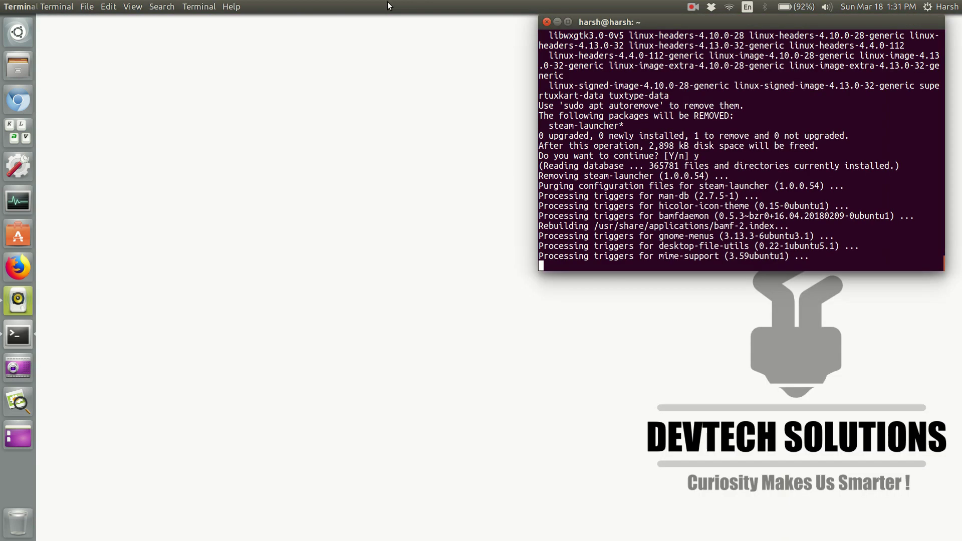
double_click(683, 7)
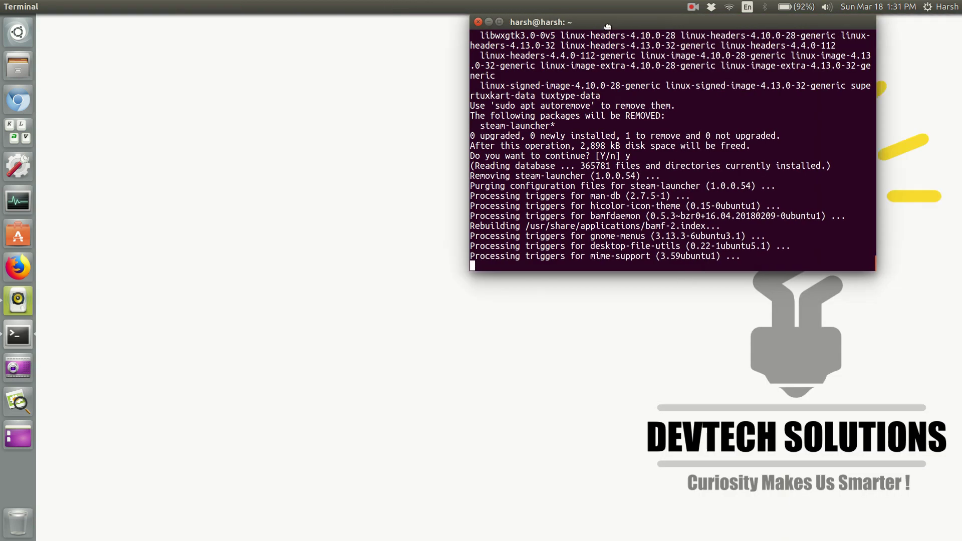
drag(684, 22, 482, 50)
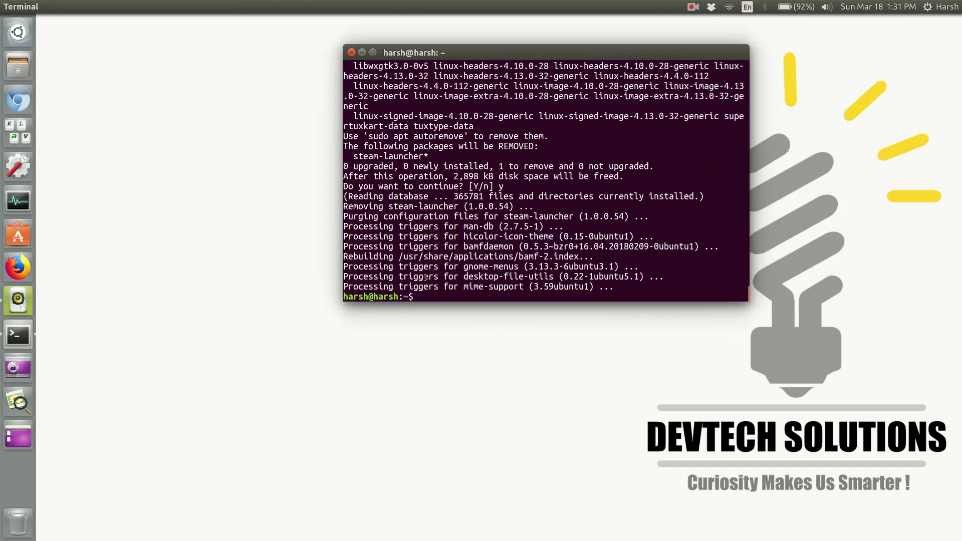
scroll(432, 295, up, 4)
scroll(444, 288, down, 4)
text(dpk)
text(g --list)
Run dpkg --list to check steam-launcher is no longer listed, then close the terminal
key(Return)
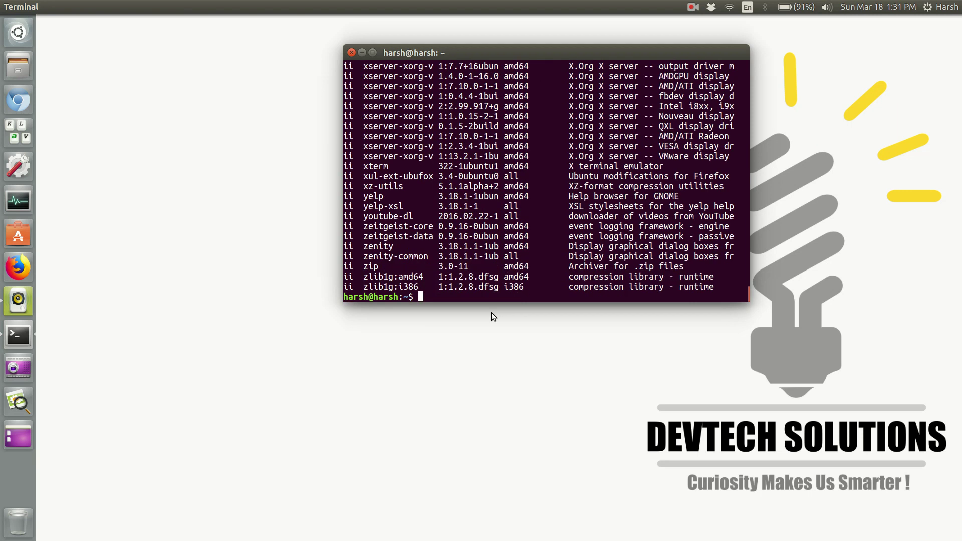
scroll(503, 240, up, 3)
scroll(502, 240, up, 5)
scroll(503, 240, up, 5)
scroll(503, 240, up, 5)
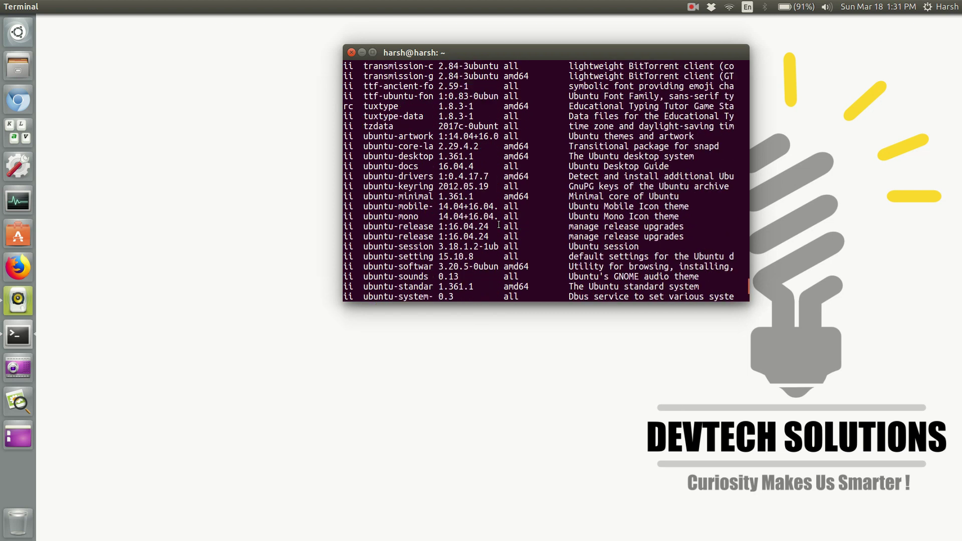
scroll(403, 135, up, 5)
scroll(403, 136, up, 5)
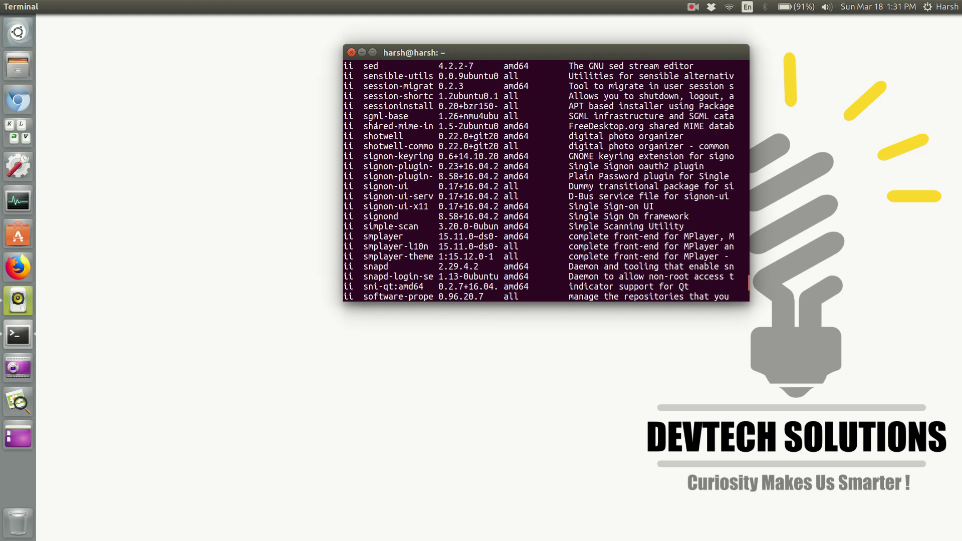
scroll(383, 230, down, 1)
scroll(383, 231, down, 3)
scroll(383, 230, down, 1)
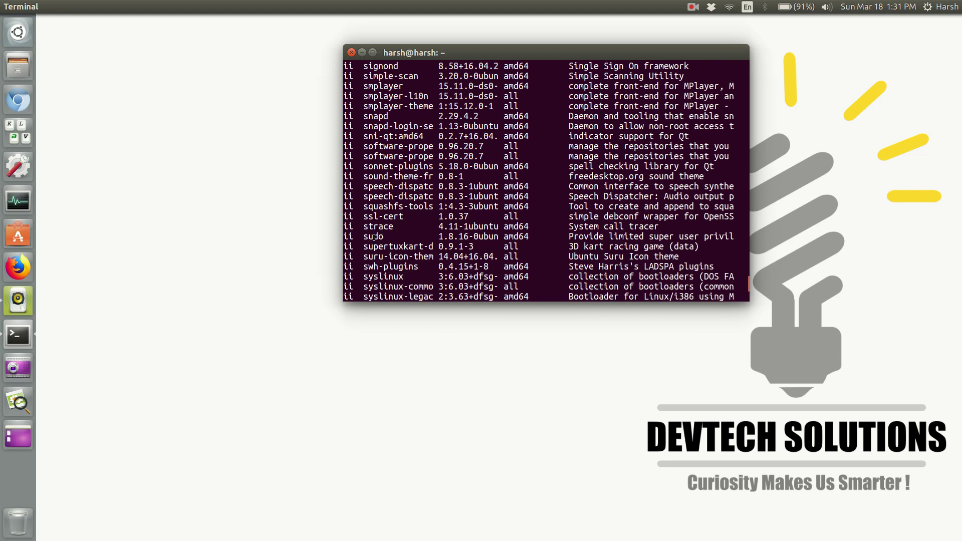
scroll(378, 227, down, 2)
scroll(378, 226, down, 4)
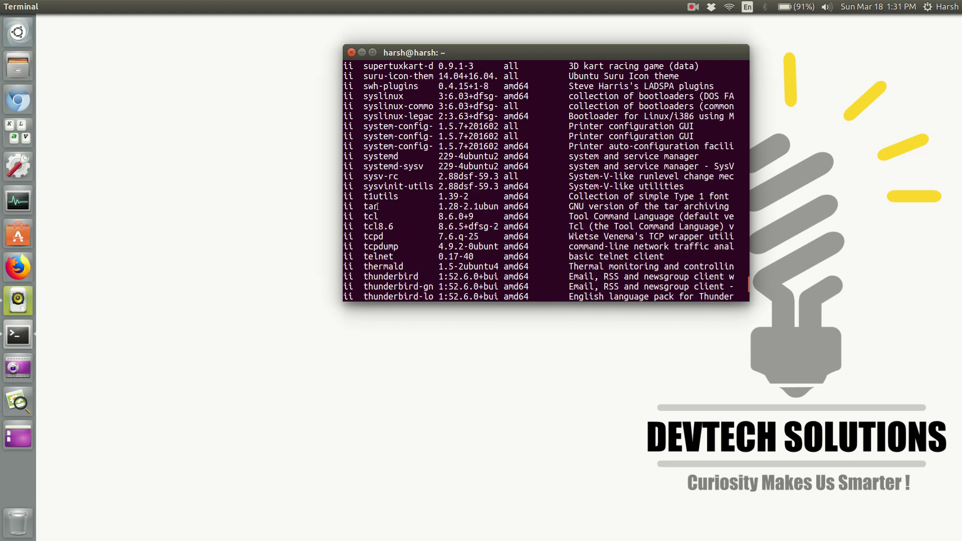
scroll(378, 227, down, 3)
scroll(361, 136, down, 1)
click(352, 52)
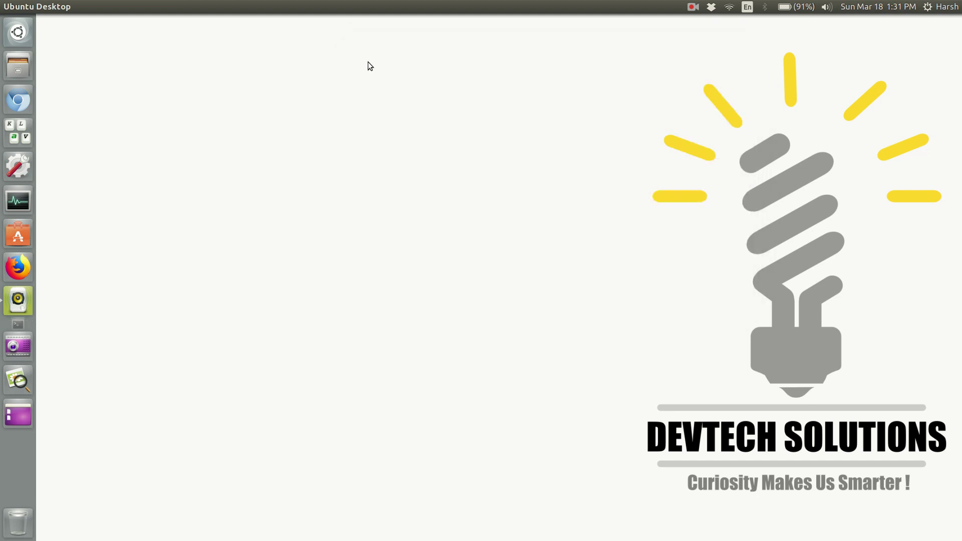
click(693, 6)
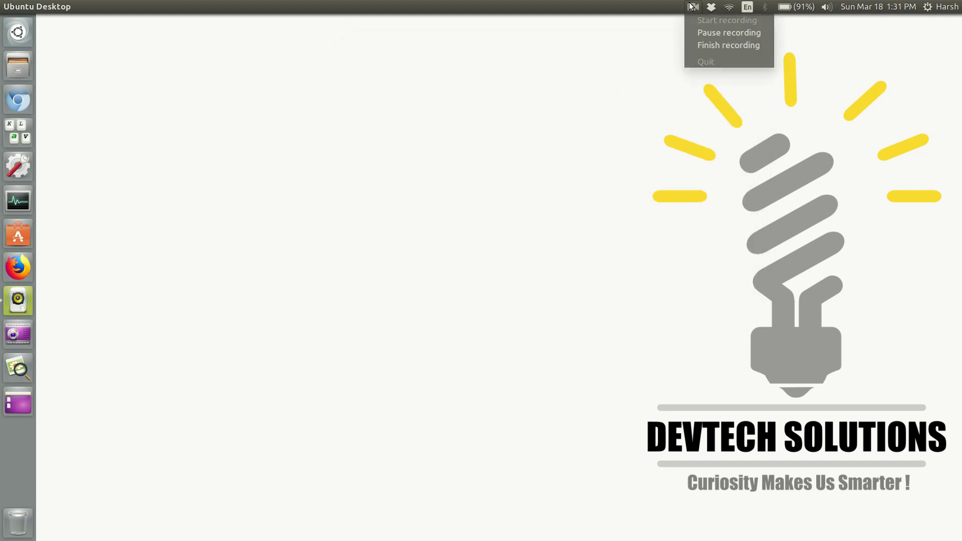